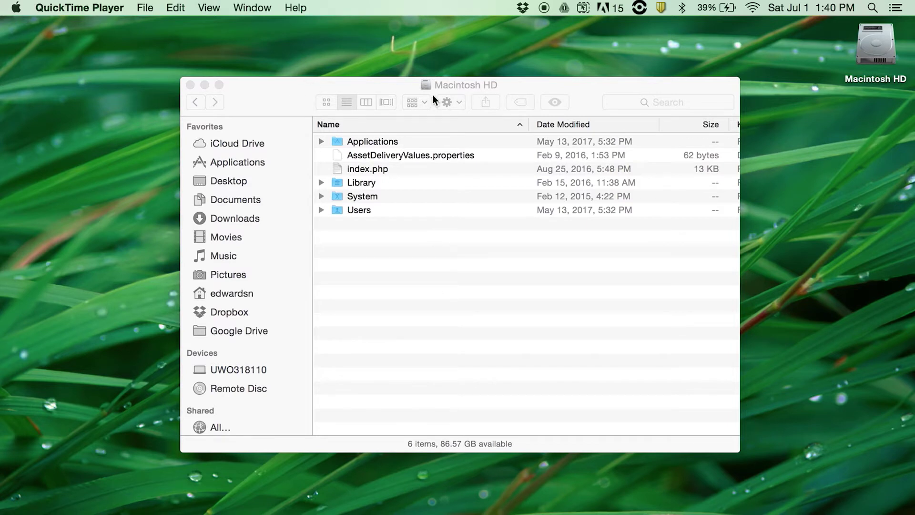
# Browse Macintosh HD > Library > Audio > Plug-Ins and open its 32-item Components folder
pyautogui.moveTo(433, 94); pyautogui.dragTo(450, 82)
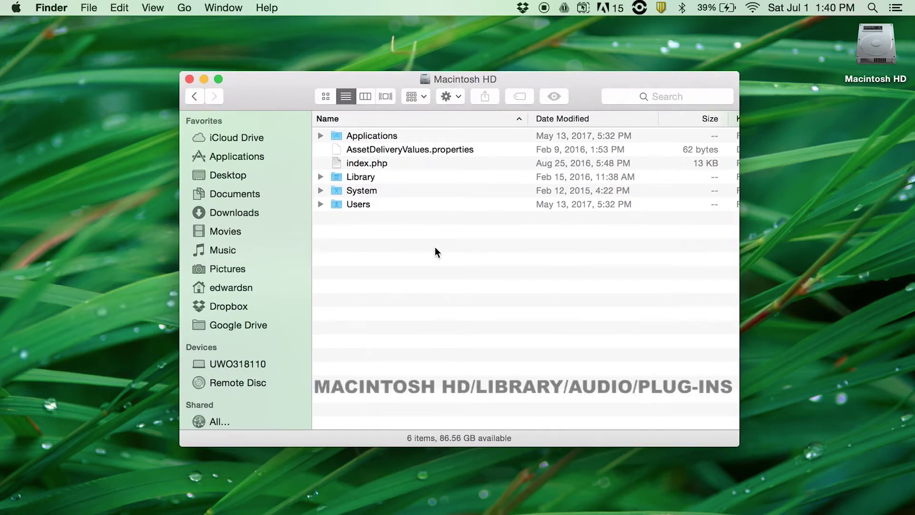
pyautogui.doubleClick(341, 174)
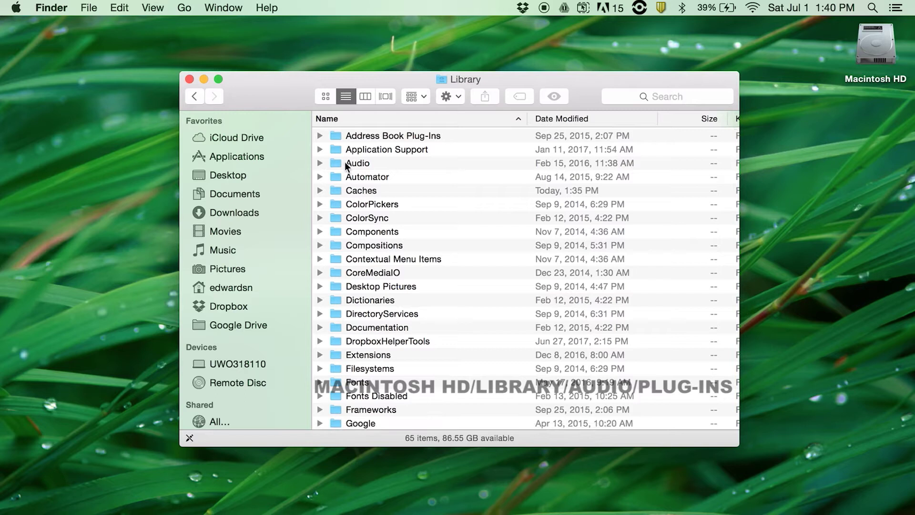
pyautogui.doubleClick(344, 163)
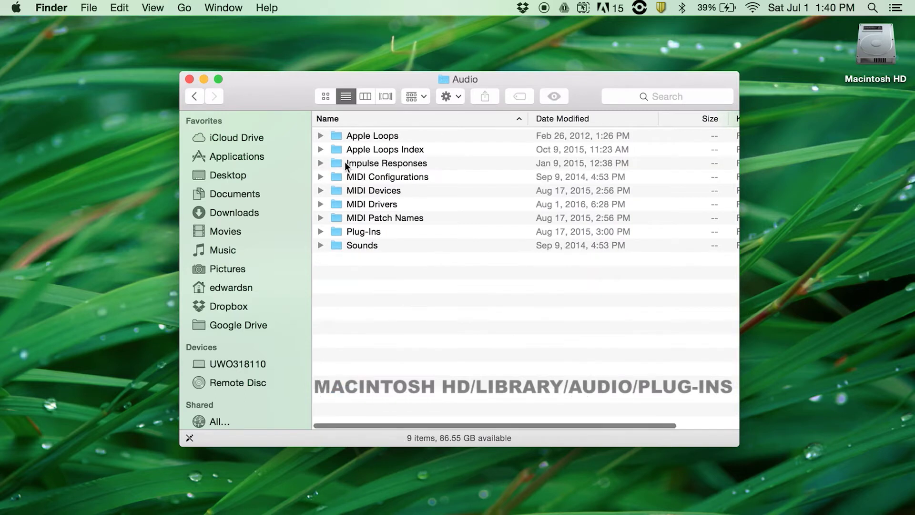
pyautogui.doubleClick(343, 231)
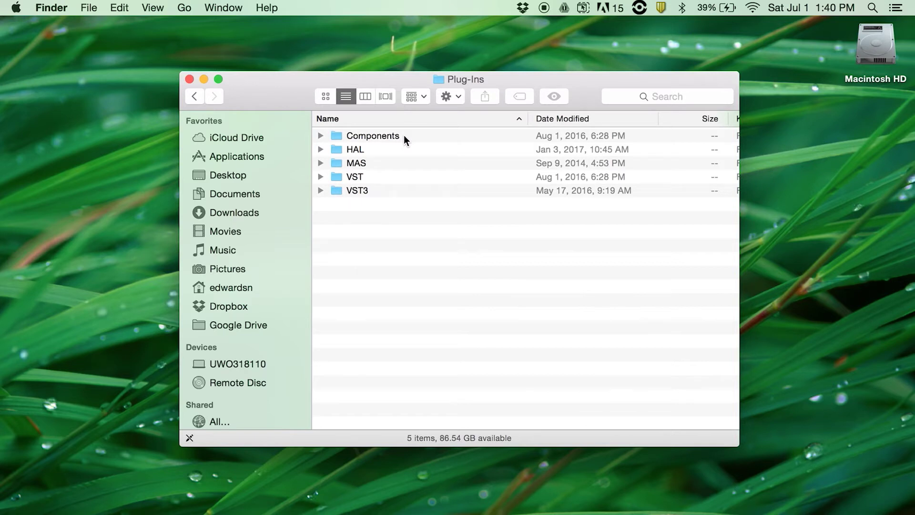
pyautogui.doubleClick(378, 136)
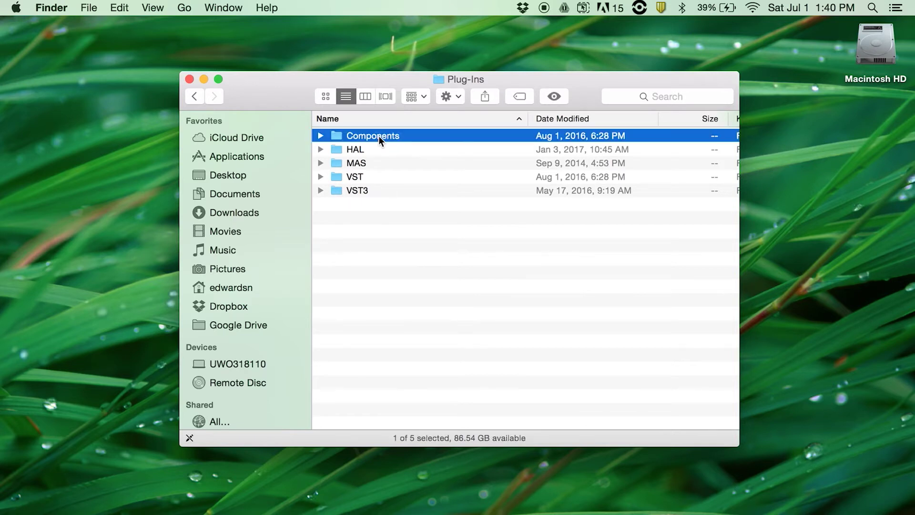
pyautogui.scroll(-5, 400, 262)
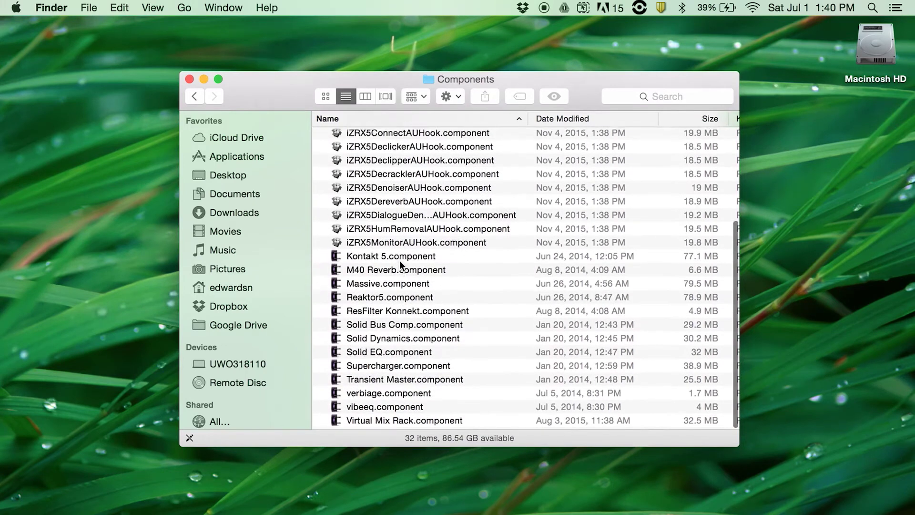
pyautogui.scroll(5, 399, 262)
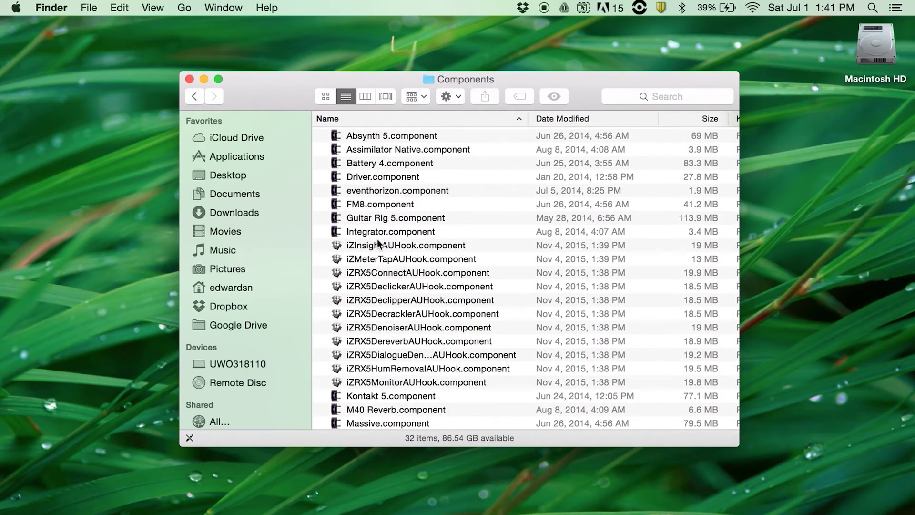
# Step back up from Components to the Library folder
pyautogui.click(198, 95)
pyautogui.click(198, 95)
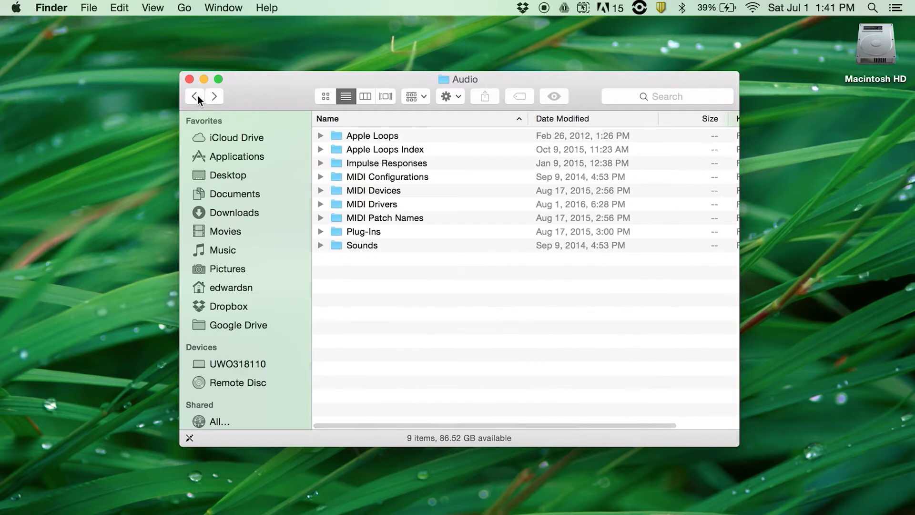
pyautogui.click(198, 95)
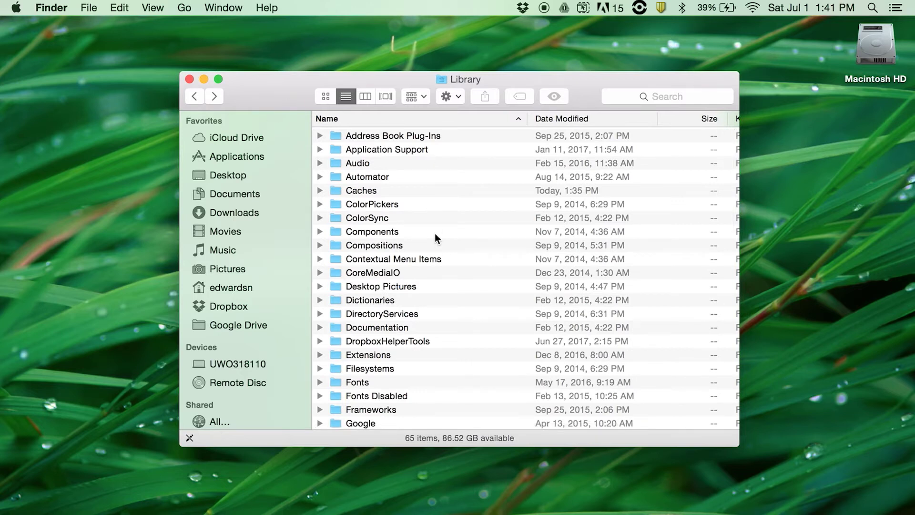
pyautogui.scroll(-1, 403, 212)
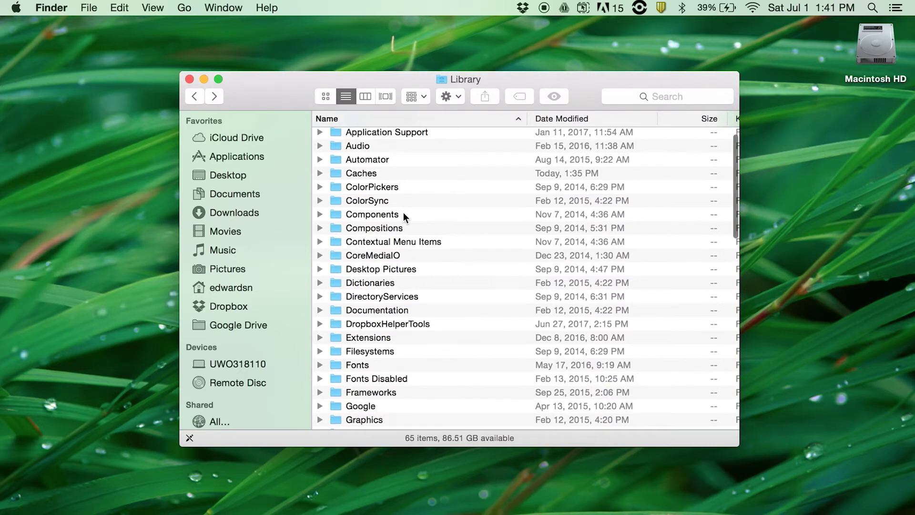
pyautogui.scroll(1, 403, 212)
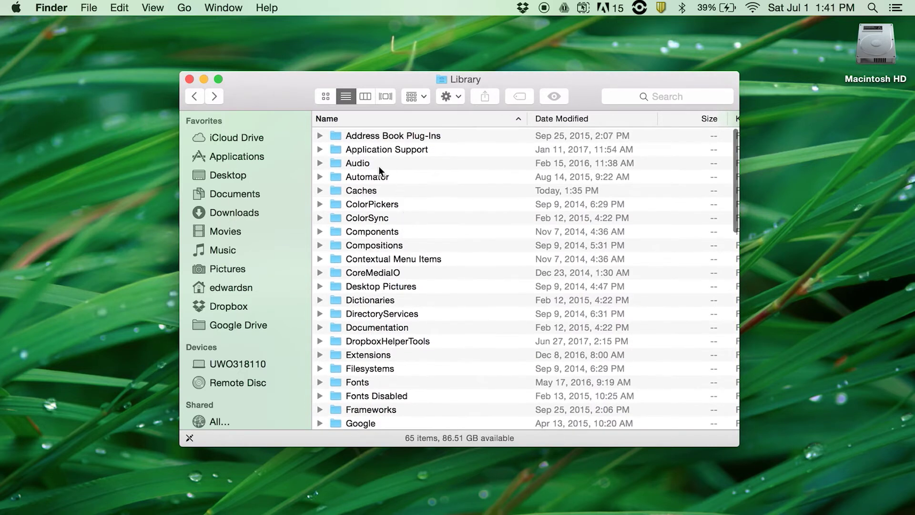
pyautogui.scroll(-1, 378, 166)
pyautogui.scroll(1, 378, 166)
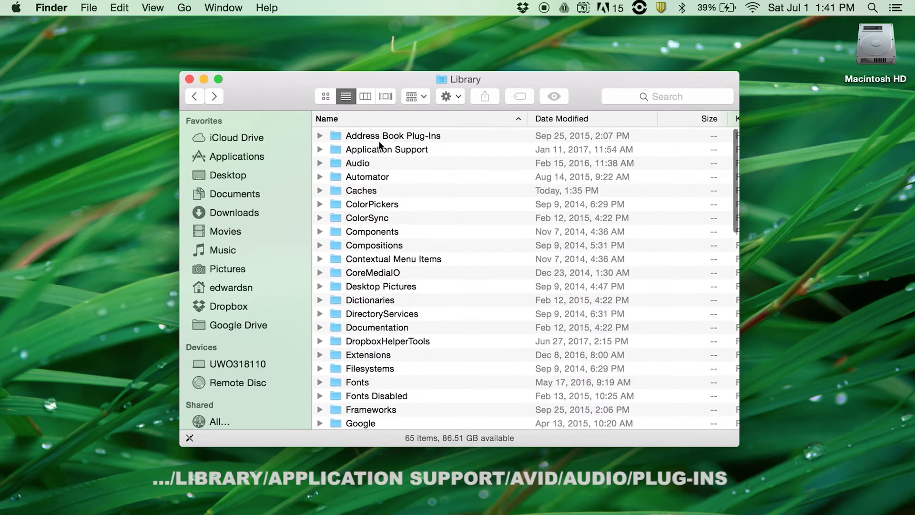
# Open Application Support > Avid > Audio > Plug-Ins, listing the 82 AAX plug-in files
pyautogui.doubleClick(377, 146)
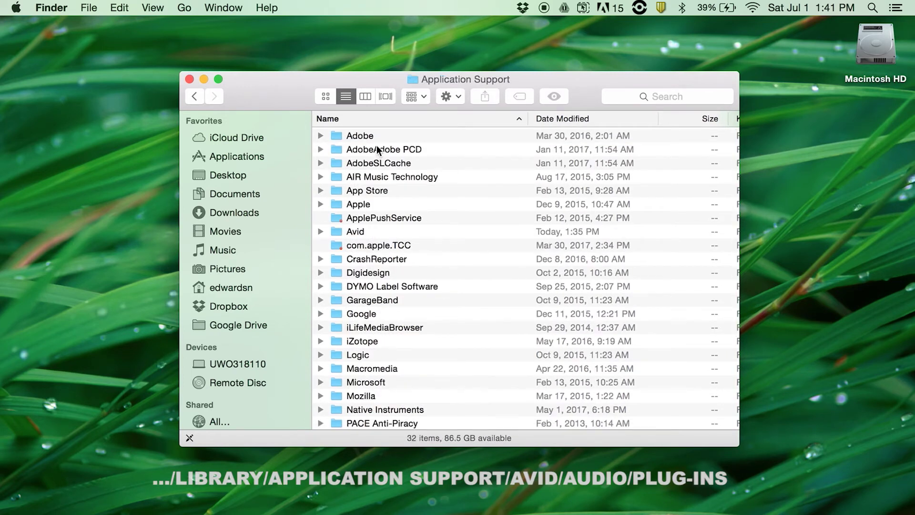
pyautogui.scroll(-1, 376, 145)
pyautogui.doubleClick(364, 222)
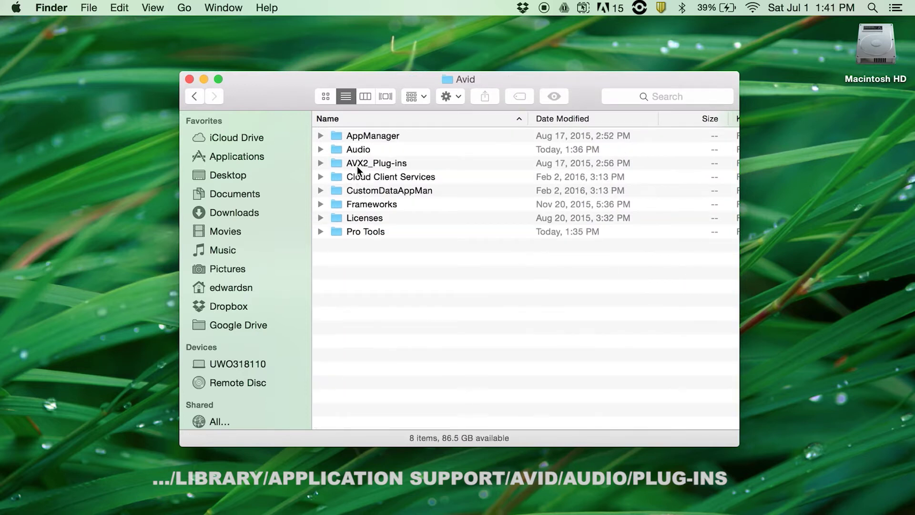
pyautogui.doubleClick(355, 150)
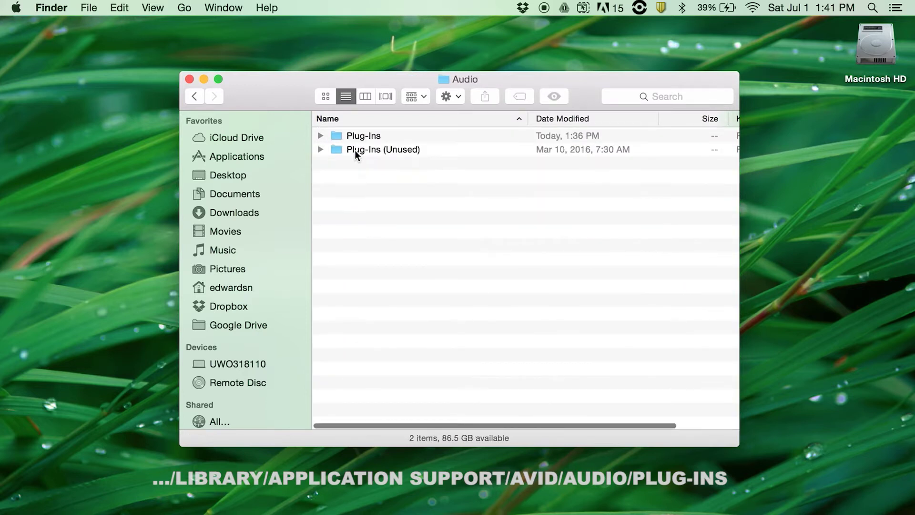
pyautogui.doubleClick(354, 137)
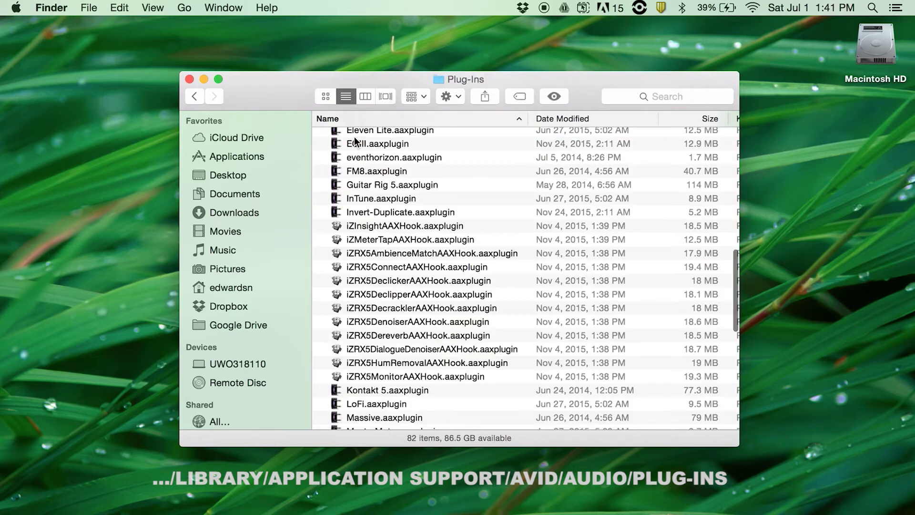
pyautogui.scroll(-4, 376, 203)
pyautogui.scroll(-5, 377, 206)
pyautogui.scroll(6, 378, 207)
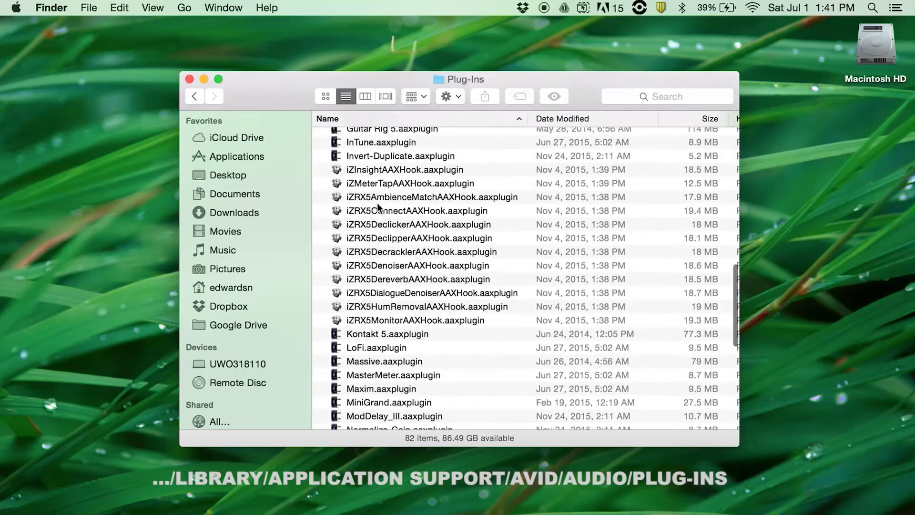
pyautogui.scroll(4, 378, 207)
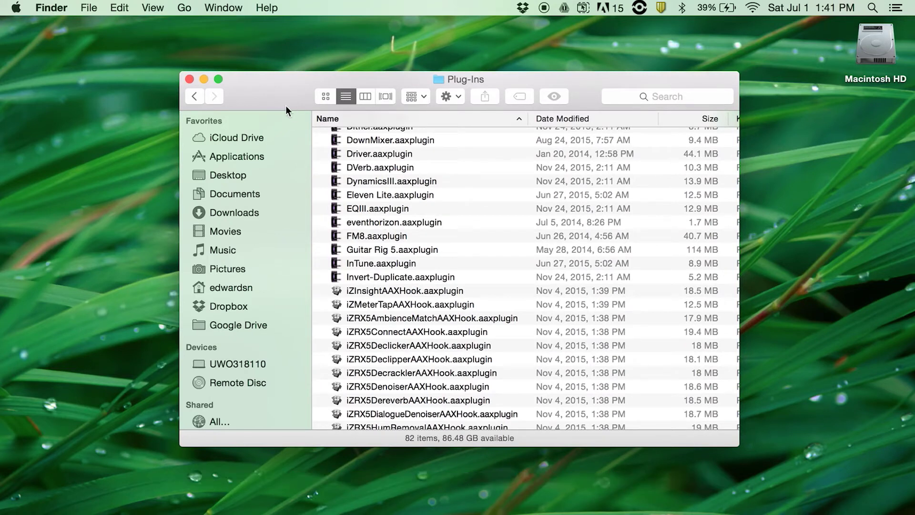
# Go back from the Avid Plug-Ins folder up to the Macintosh HD top level
pyautogui.moveTo(283, 99); pyautogui.dragTo(305, 107)
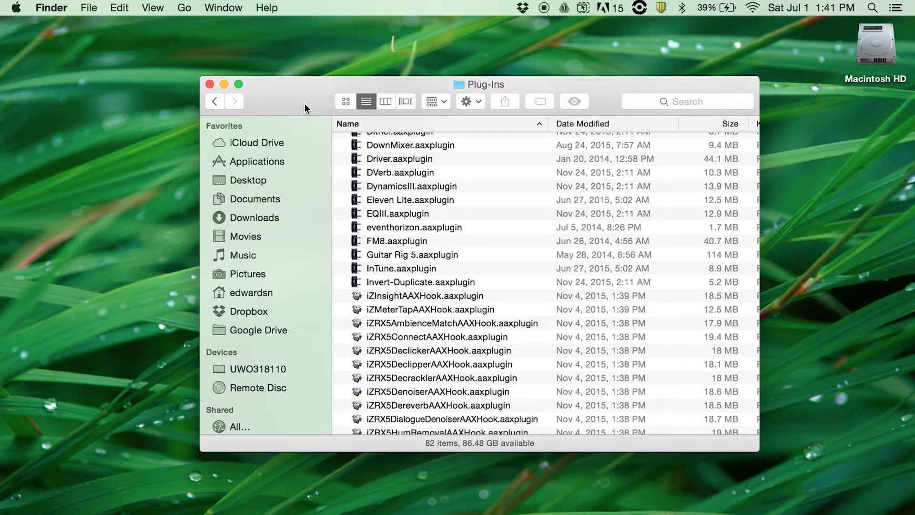
pyautogui.click(218, 103)
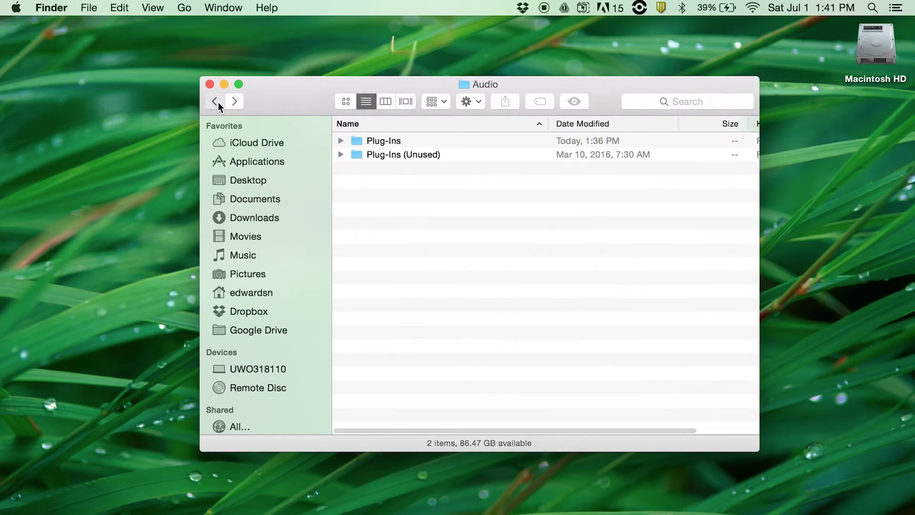
pyautogui.click(219, 102)
pyautogui.click(217, 102)
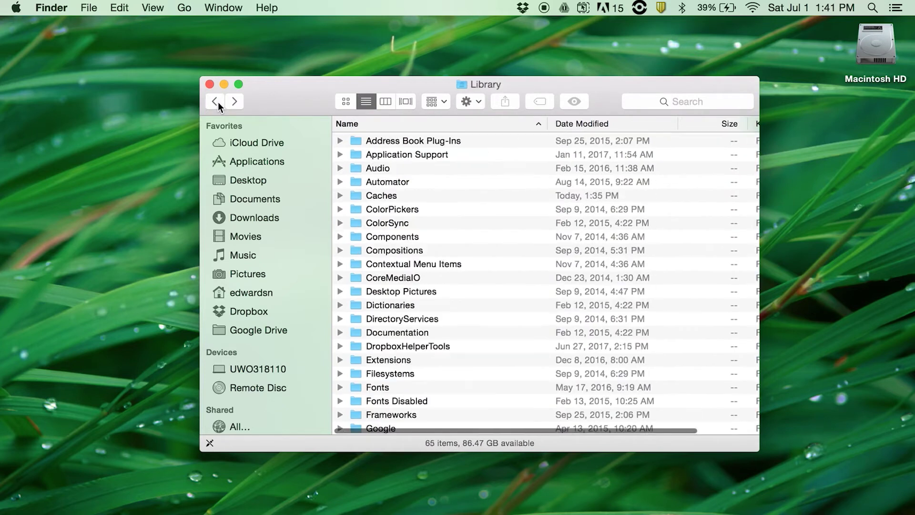
pyautogui.click(218, 102)
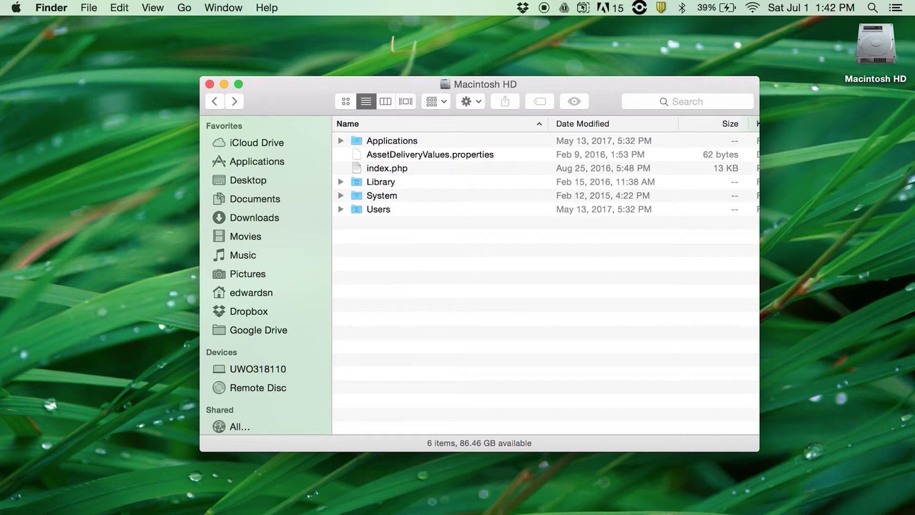
# Search Spotlight for 'terminal' and launch the Terminal app
pyautogui.click(867, 4)
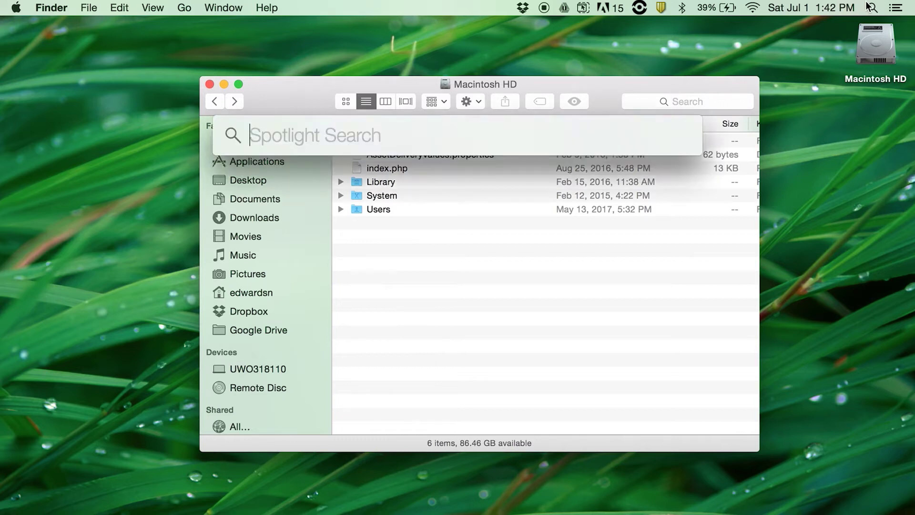
pyautogui.write('terminal')
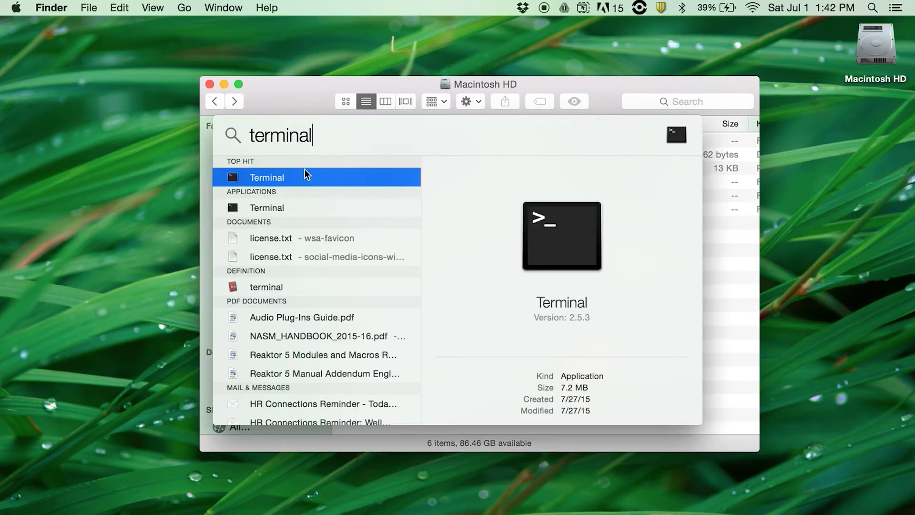
pyautogui.click(304, 175)
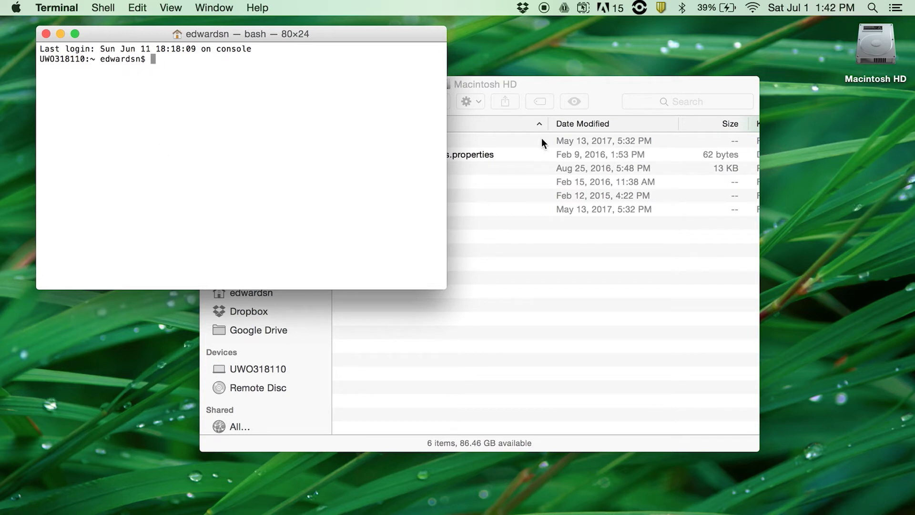
# Bring Finder forward and close the Terminal bash window
pyautogui.click(582, 86)
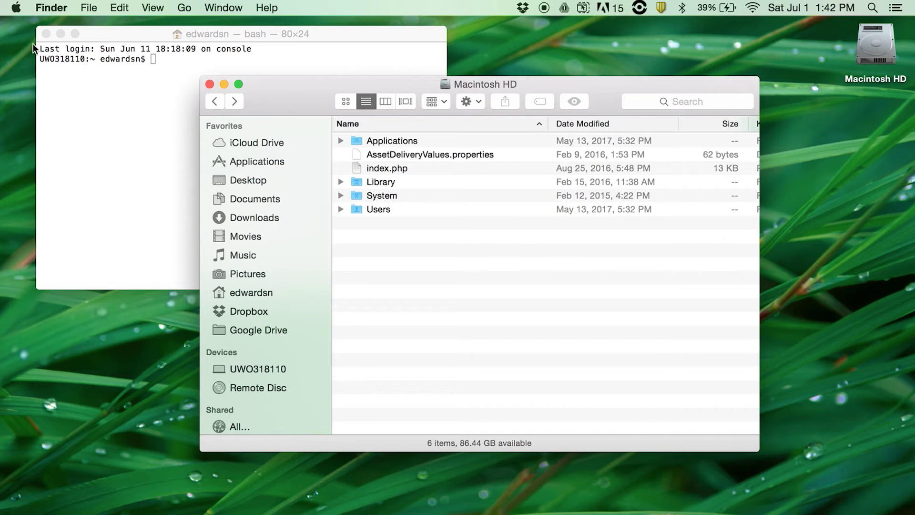
pyautogui.click(45, 35)
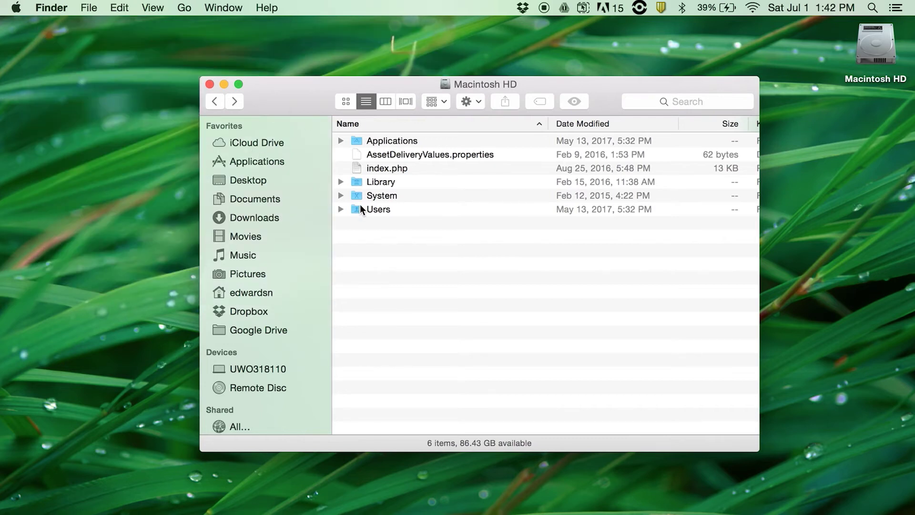
pyautogui.keyDown('super'); pyautogui.click(473, 82); pyautogui.keyUp('super')
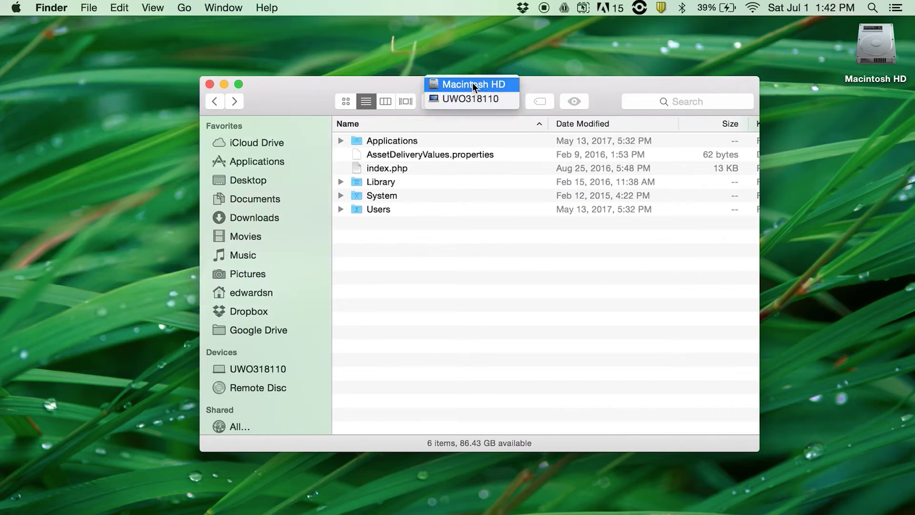
pyautogui.click(395, 77)
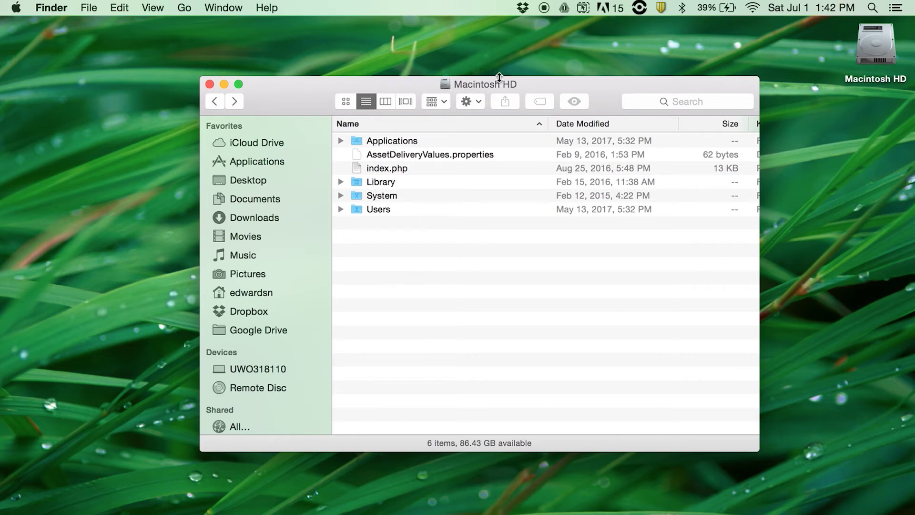
pyautogui.click(390, 183)
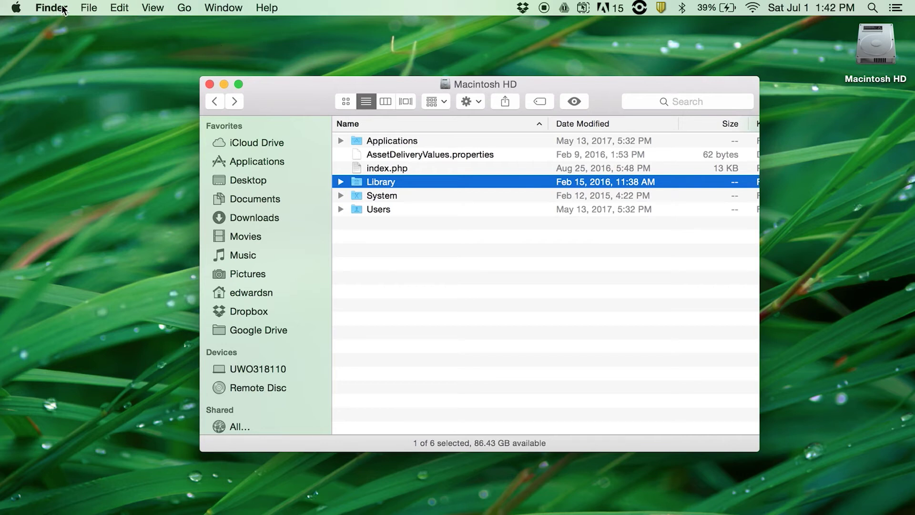
# Use the Go menu with Option held to open the hidden user Library folder
pyautogui.click(184, 10)
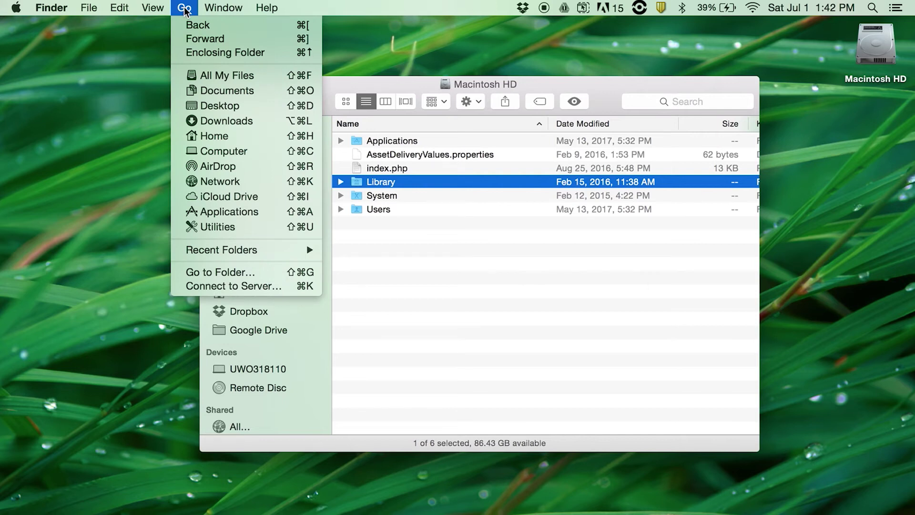
pyautogui.press('alt')
pyautogui.press('alt')
pyautogui.press('alt')
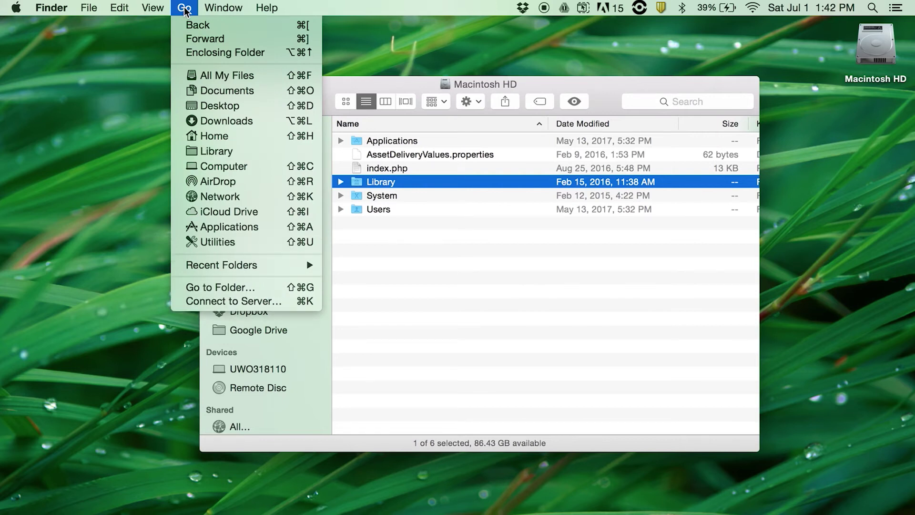
pyautogui.press('alt')
pyautogui.press('alt')
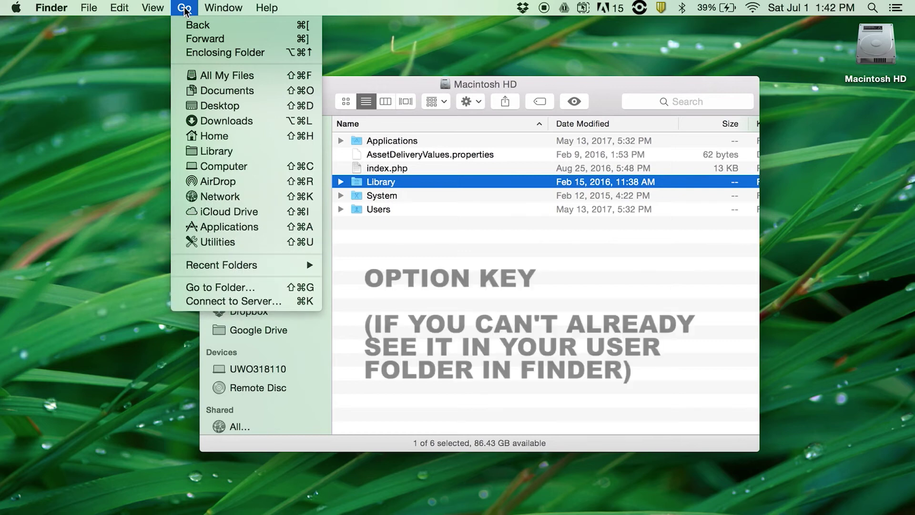
pyautogui.press('alt')
pyautogui.click(209, 155)
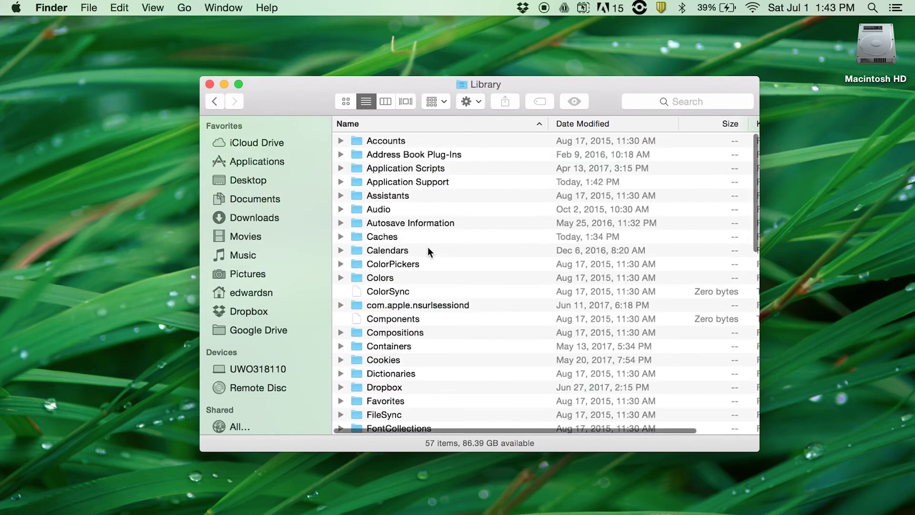
pyautogui.scroll(-1, 429, 251)
pyautogui.scroll(1, 429, 251)
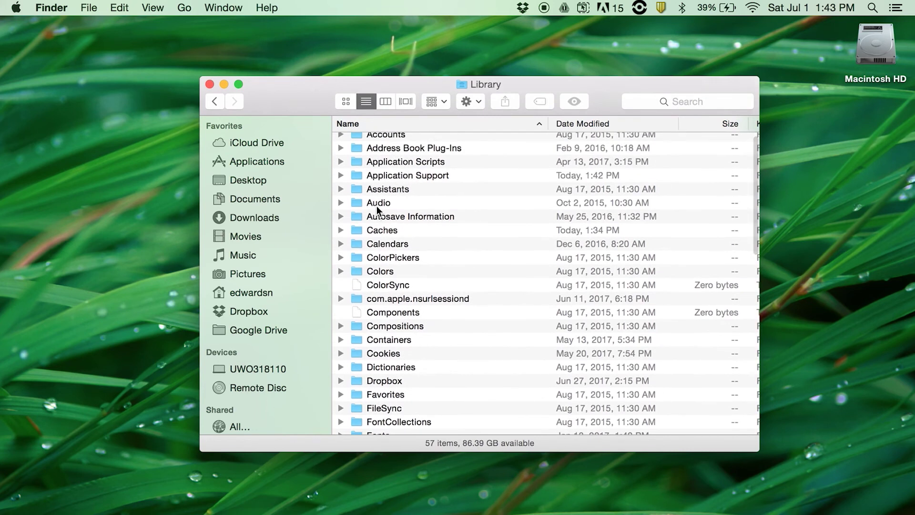
# Open the user Library's Audio > Plug-Ins > Components folder, which is empty
pyautogui.doubleClick(377, 203)
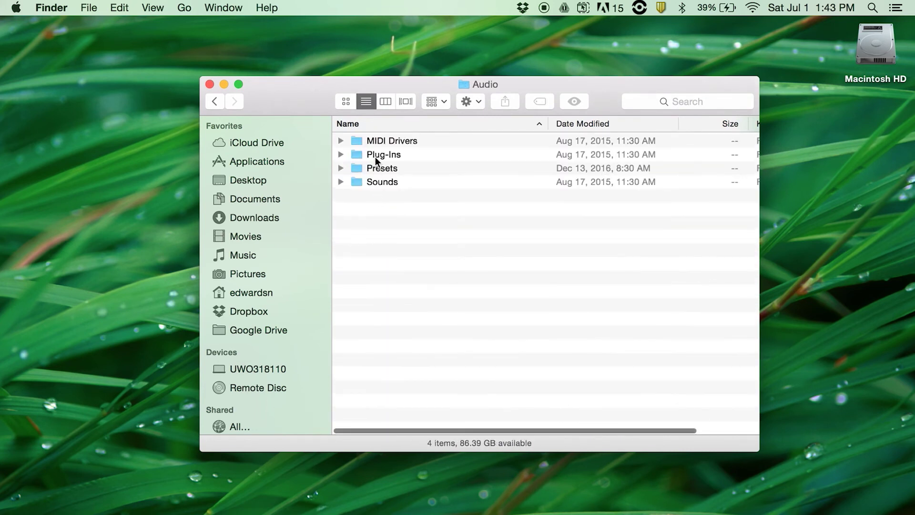
pyautogui.doubleClick(375, 157)
pyautogui.doubleClick(377, 141)
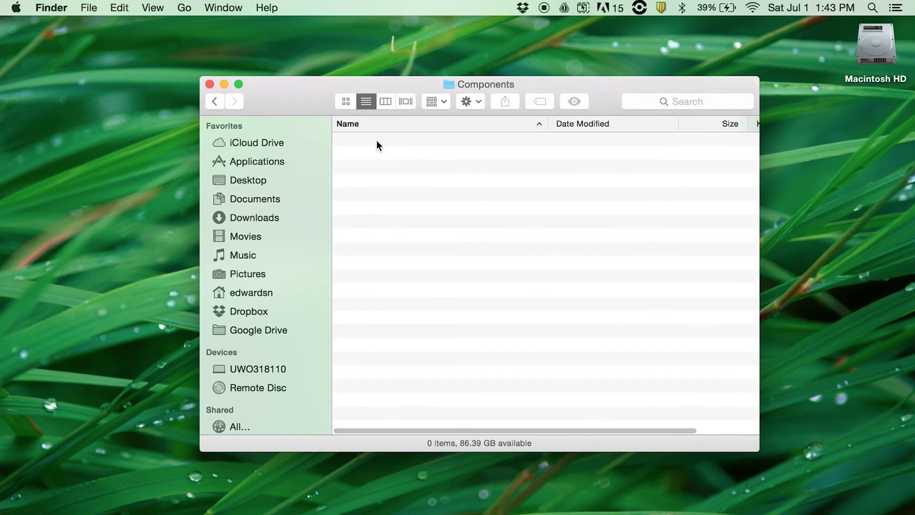
# Back out to Audio and jump to the Macintosh HD top level via the title path pop-up
pyautogui.click(212, 100)
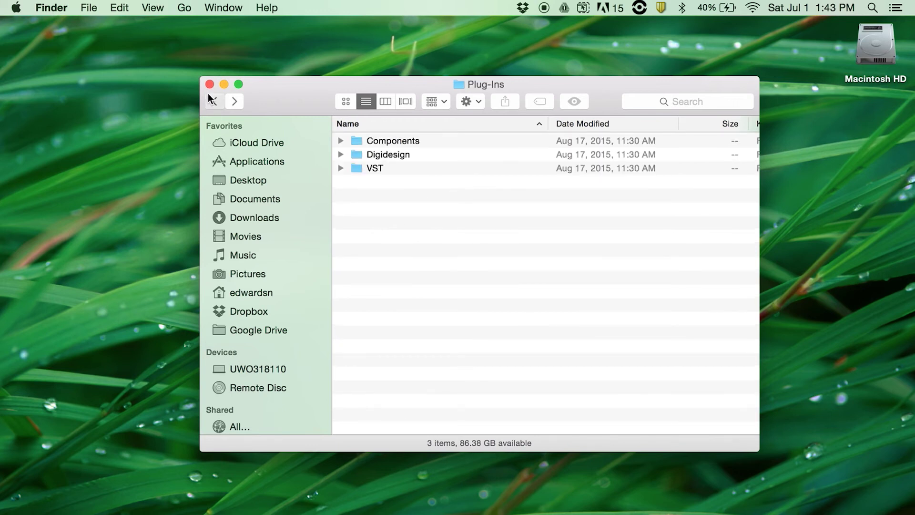
pyautogui.click(212, 100)
pyautogui.keyDown('super'); pyautogui.click(480, 88); pyautogui.keyUp('super')
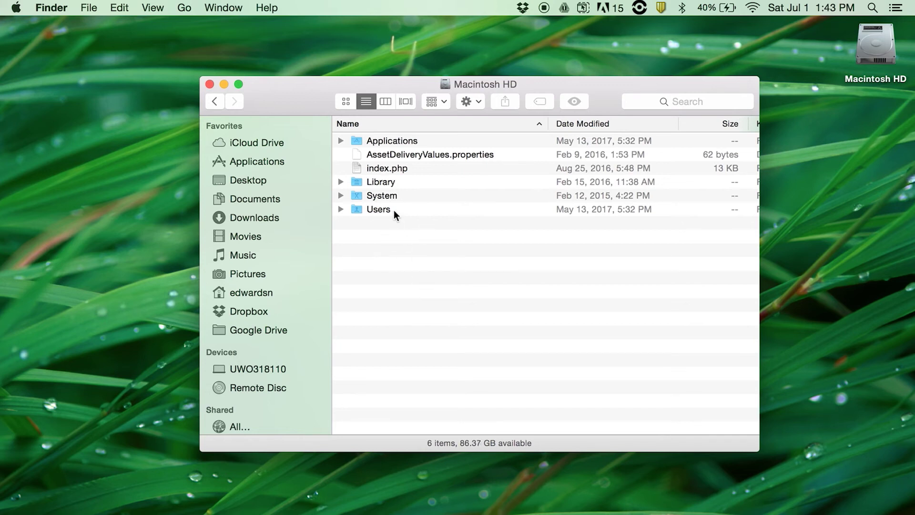
# Open the disk-wide Library > Audio > Plug-Ins > Components folder of 32 Audio Unit components
pyautogui.doubleClick(386, 183)
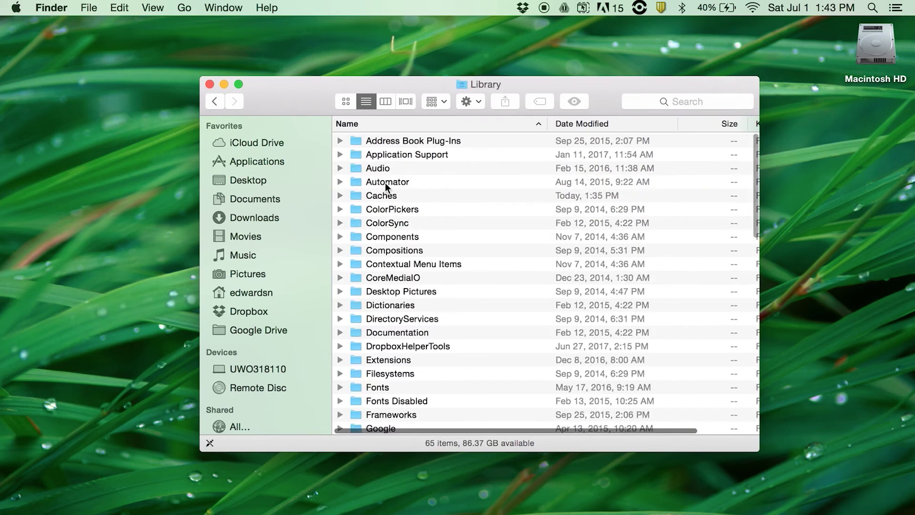
pyautogui.click(386, 168)
pyautogui.doubleClick(385, 168)
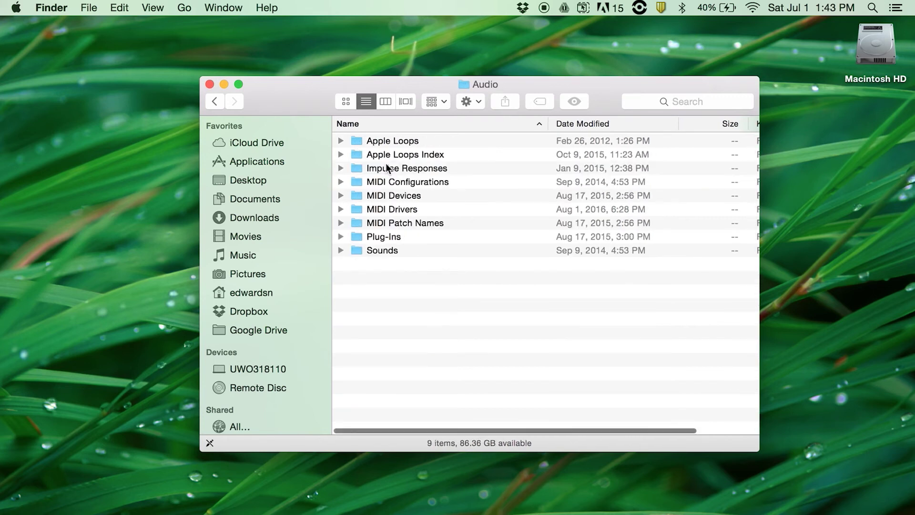
pyautogui.doubleClick(394, 236)
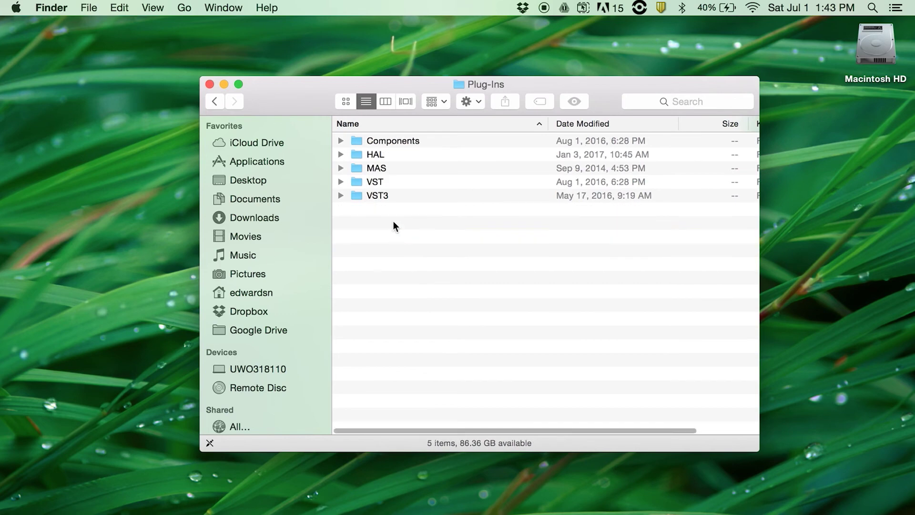
pyautogui.click(386, 140)
pyautogui.doubleClick(387, 140)
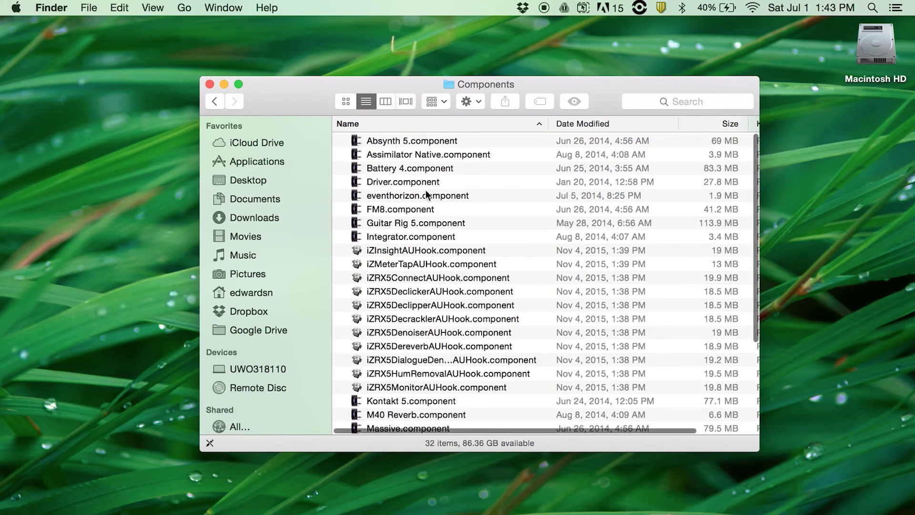
pyautogui.scroll(-5, 429, 198)
pyautogui.scroll(5, 428, 197)
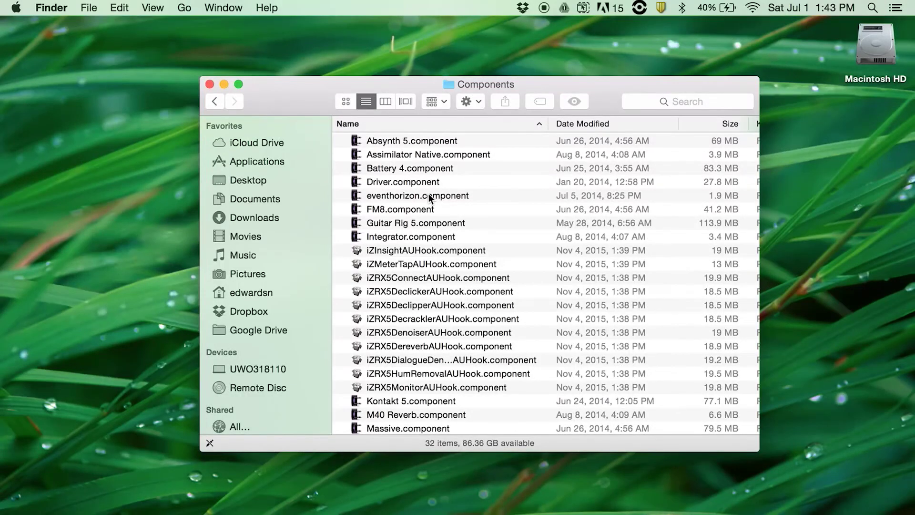
pyautogui.scroll(-5, 428, 194)
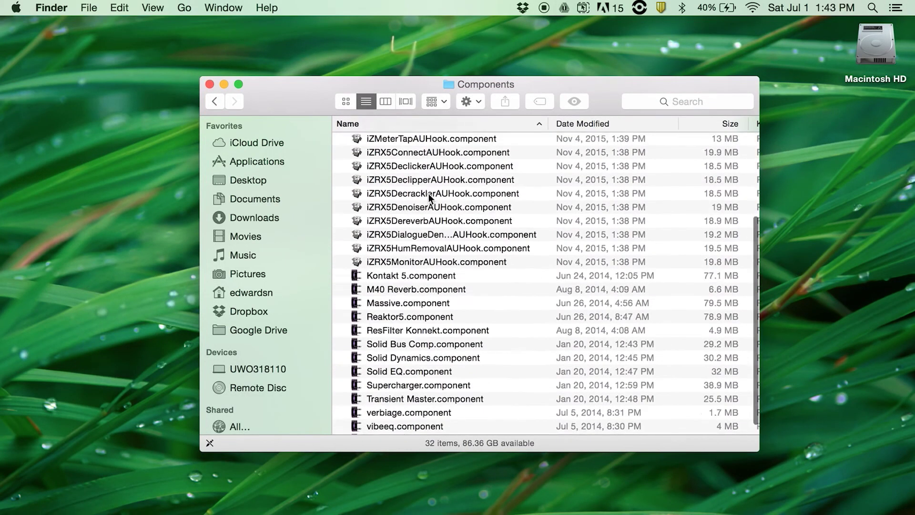
pyautogui.scroll(5, 428, 194)
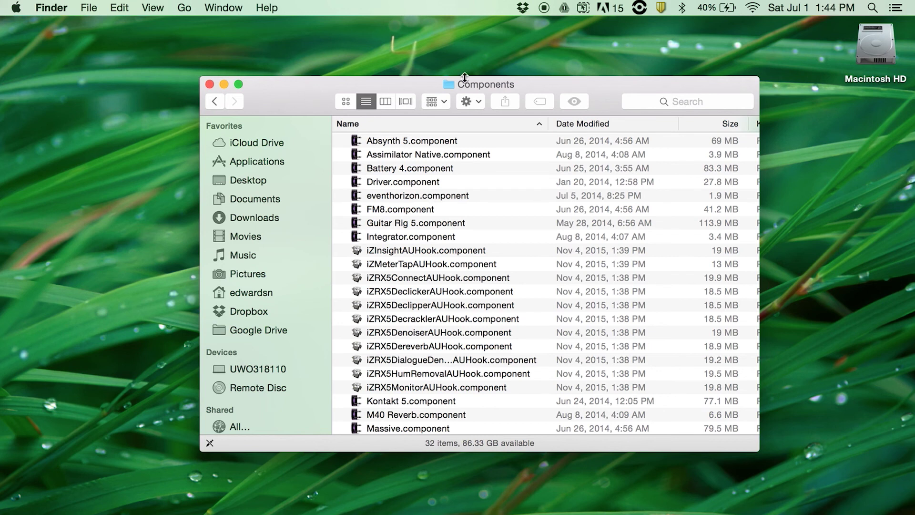
pyautogui.moveTo(296, 91); pyautogui.dragTo(287, 86)
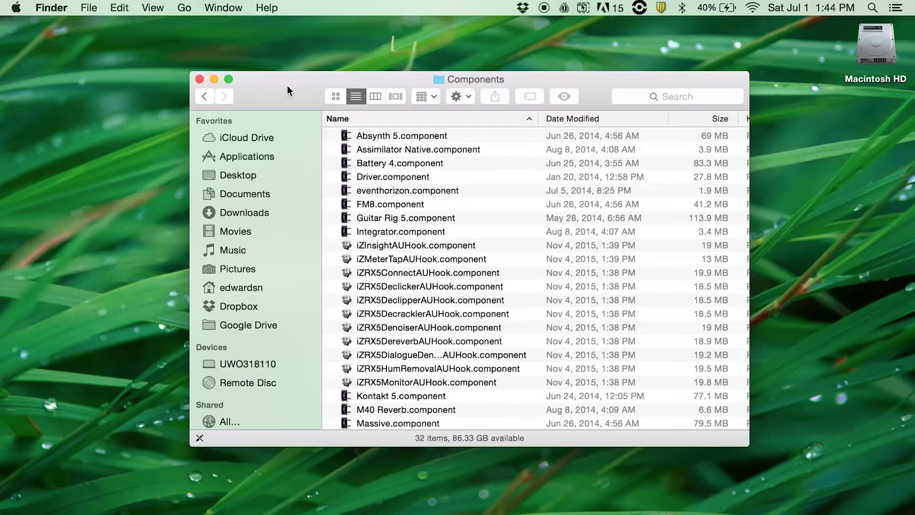